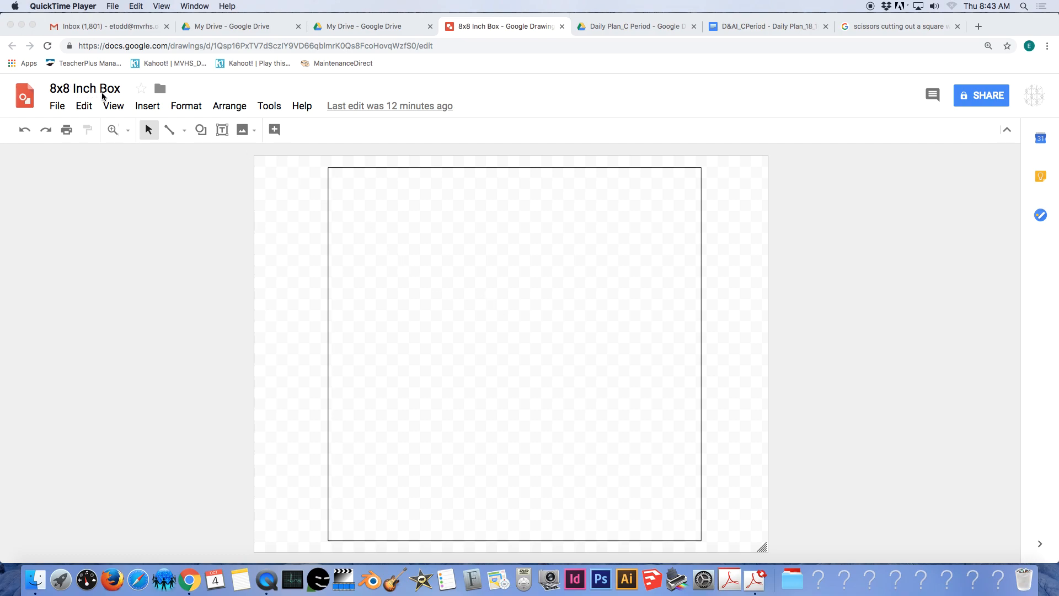
Make a copy of the drawing, naming it "8x8 Inch Box - " followed by the teacher's name
click(58, 111)
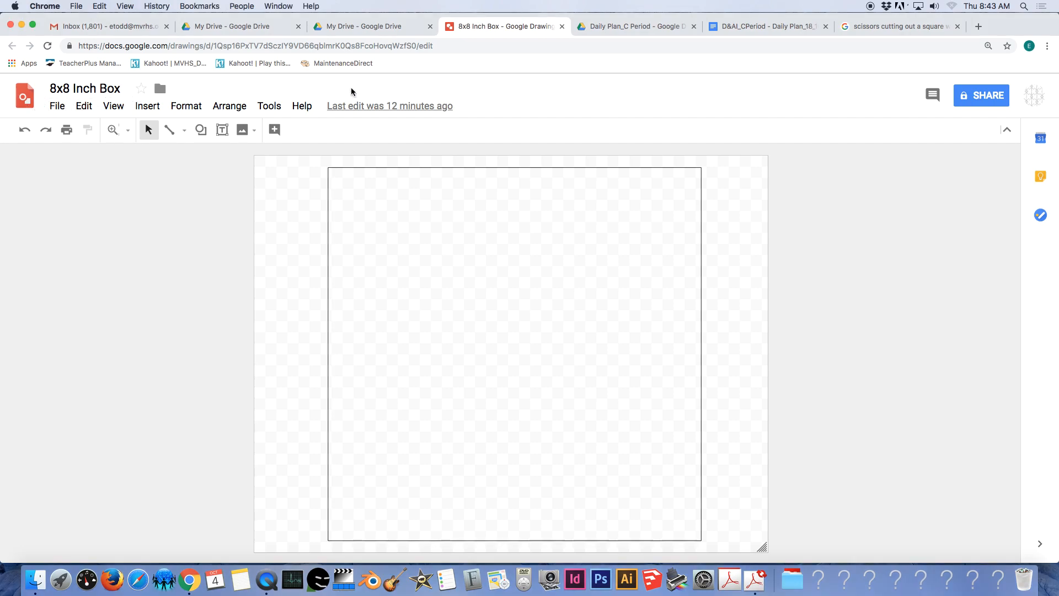
click(56, 106)
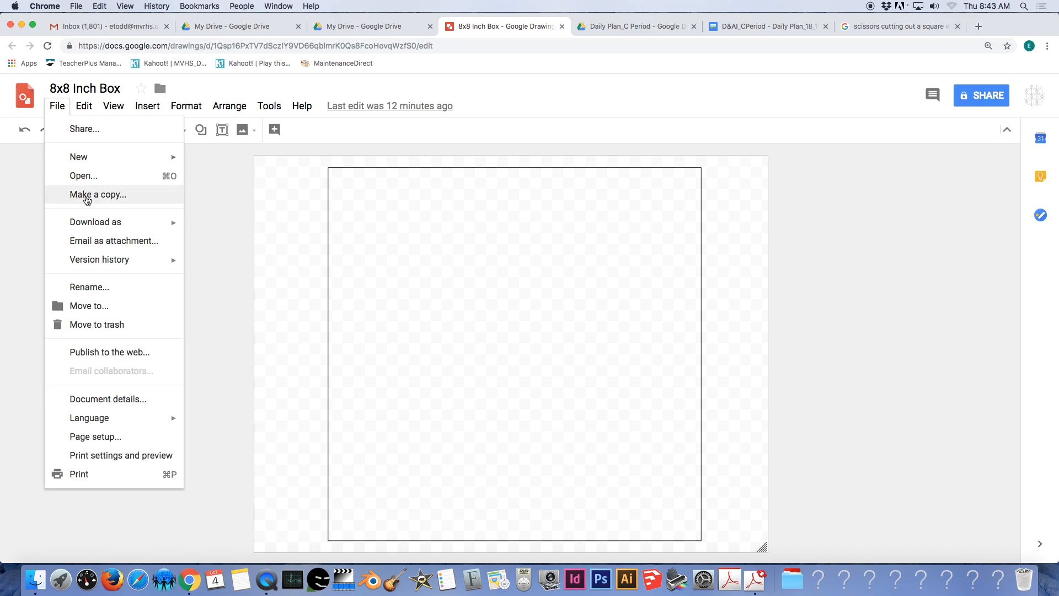
click(83, 194)
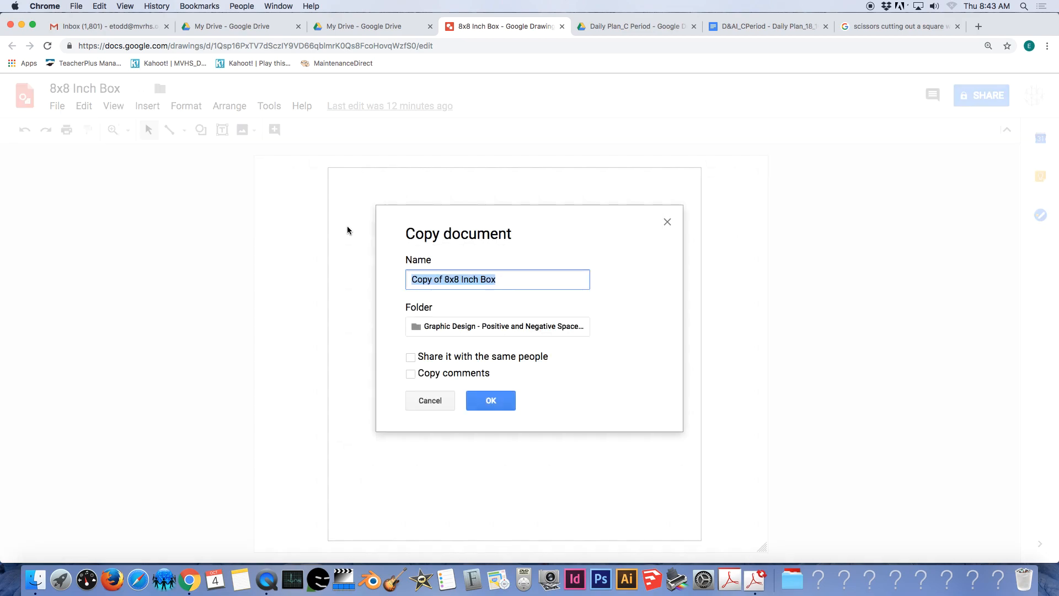
click(445, 280)
key(BackSpace)
key(BackSpace)
key(BackSpace)
key(BackSpace)
key(BackSpace)
key(BackSpace)
key(BackSpace)
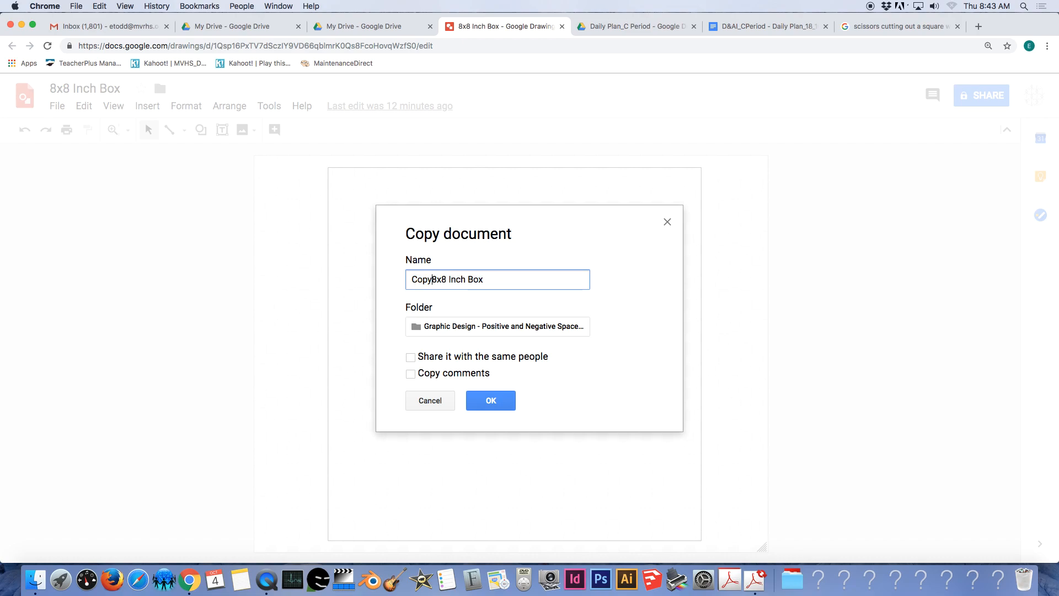
key(BackSpace)
text(- Ms.Todd)
click(492, 402)
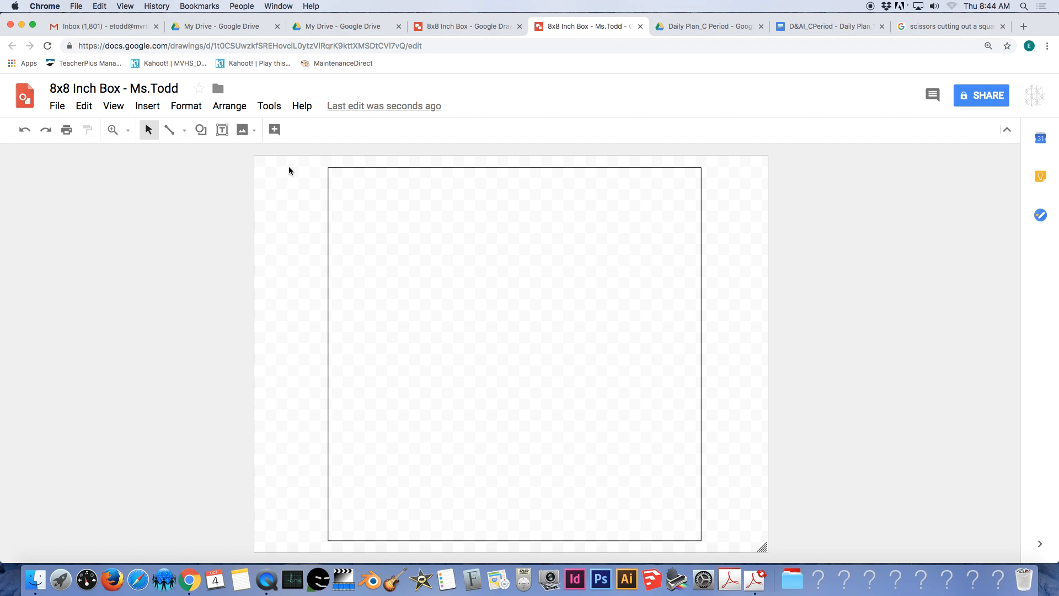
Insert the scanned sheet of four pencil sketches from the recent images in Google Drive
click(147, 107)
mouse_move(172, 135)
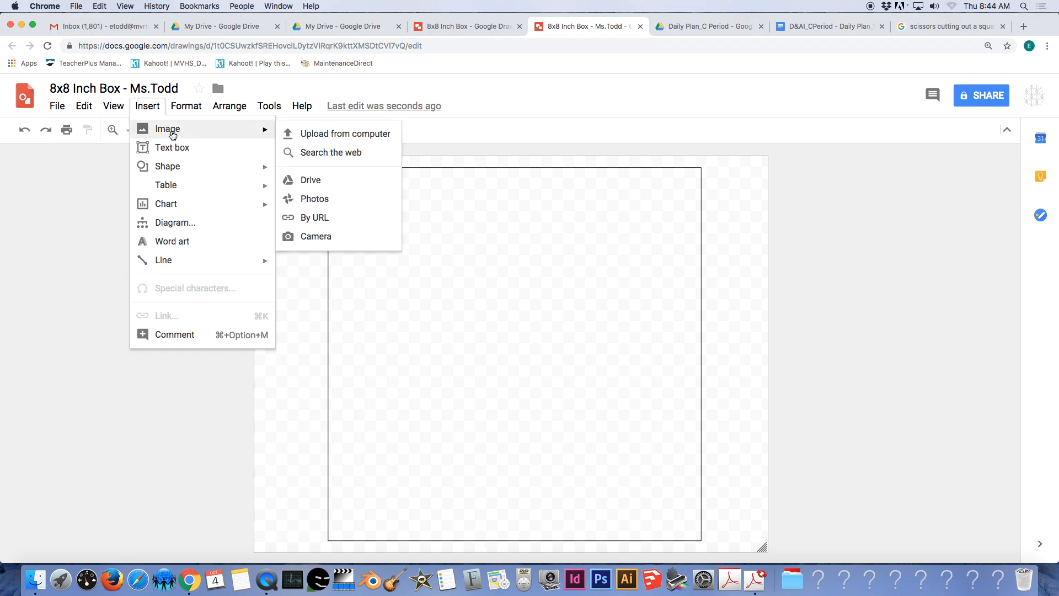
click(316, 188)
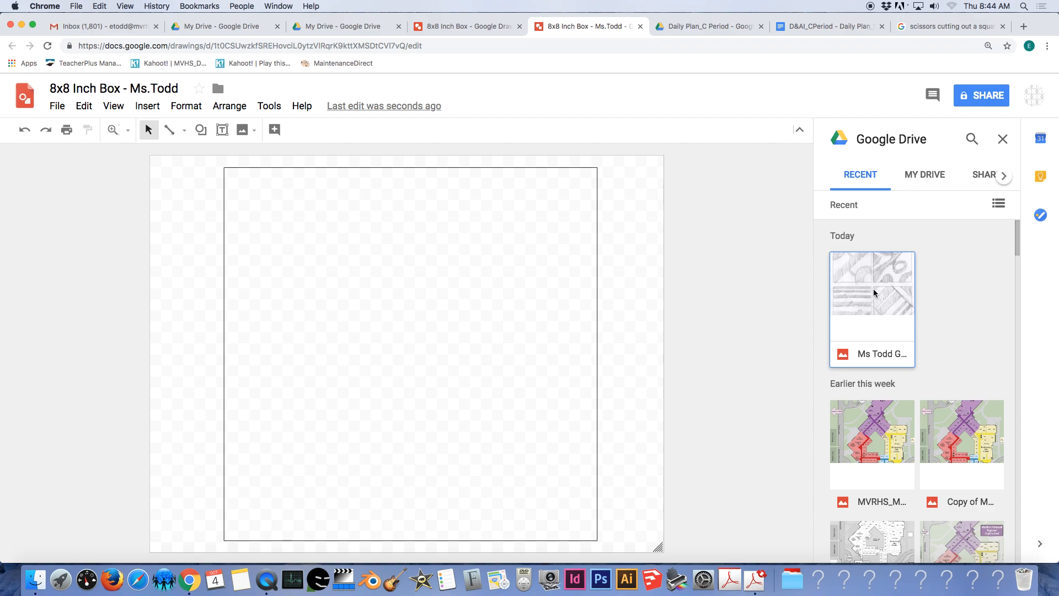
click(874, 290)
double_click(879, 295)
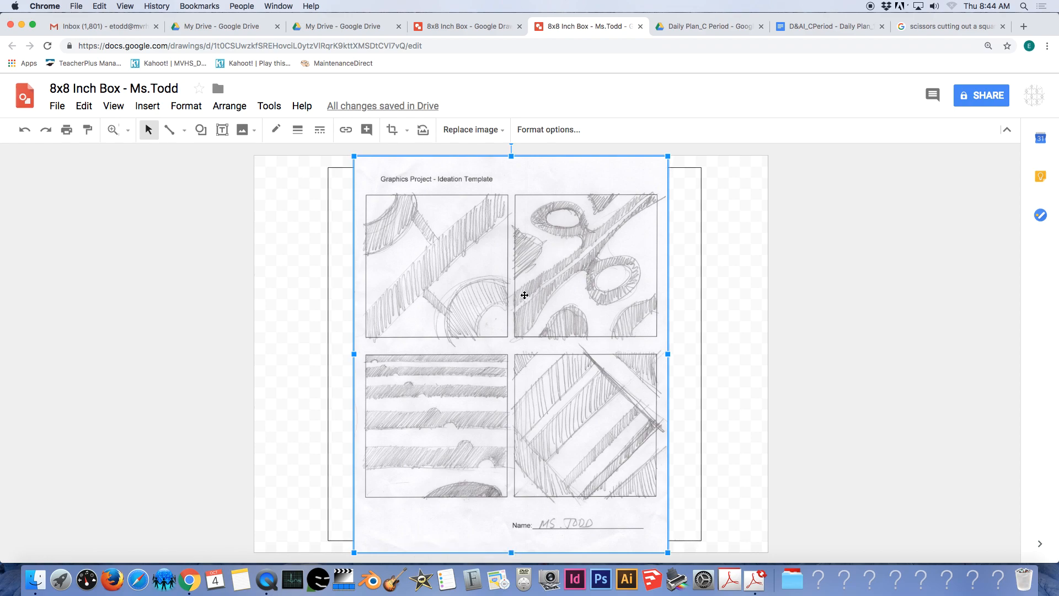
Crop the inserted scan to only the upper-right scissors sketch, along its square frame
double_click(583, 282)
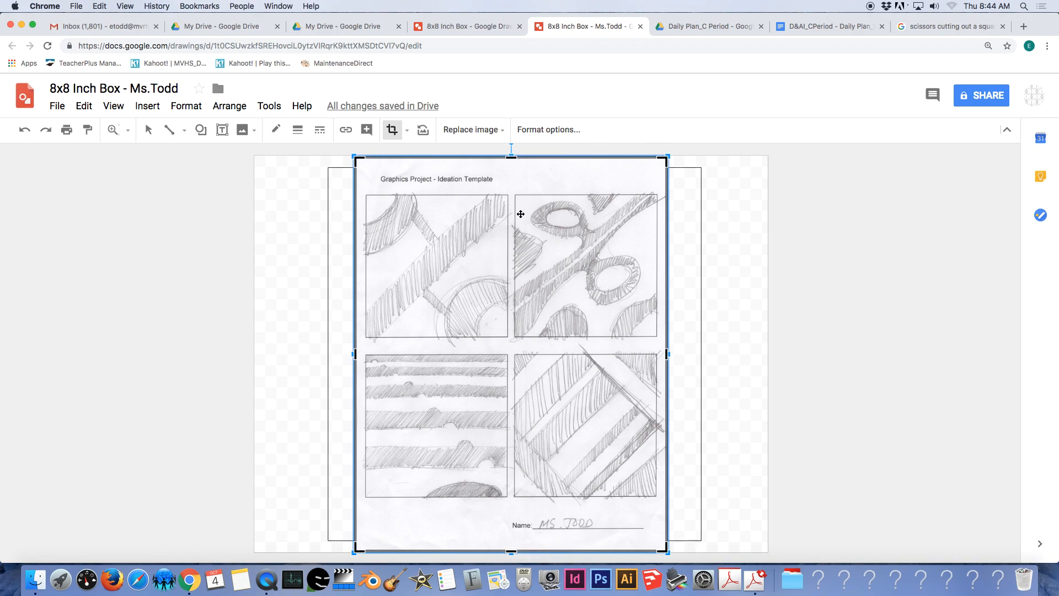
click(512, 159)
drag(512, 158, 512, 196)
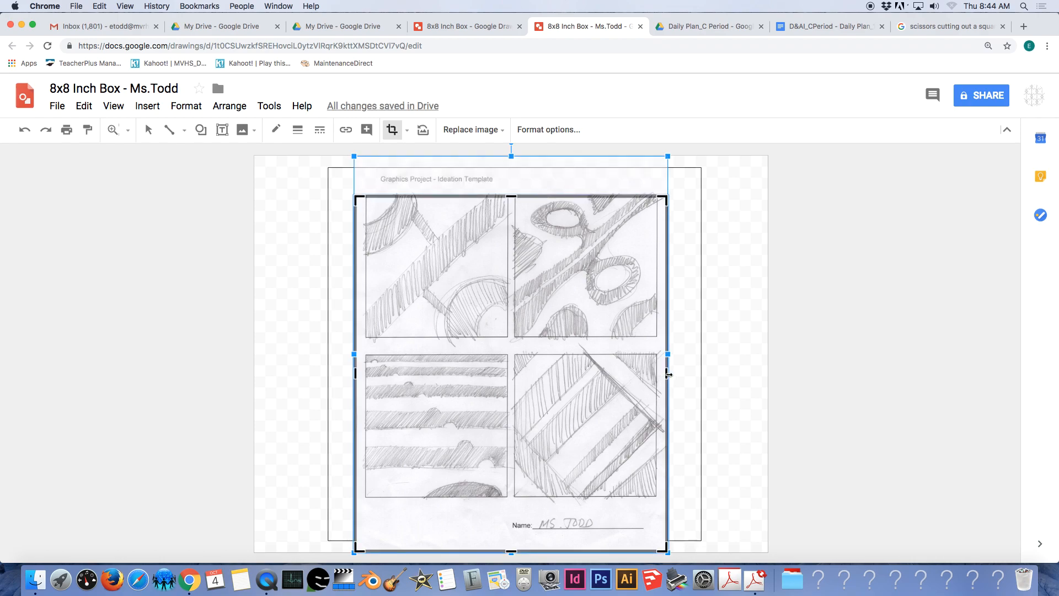
drag(668, 374, 656, 376)
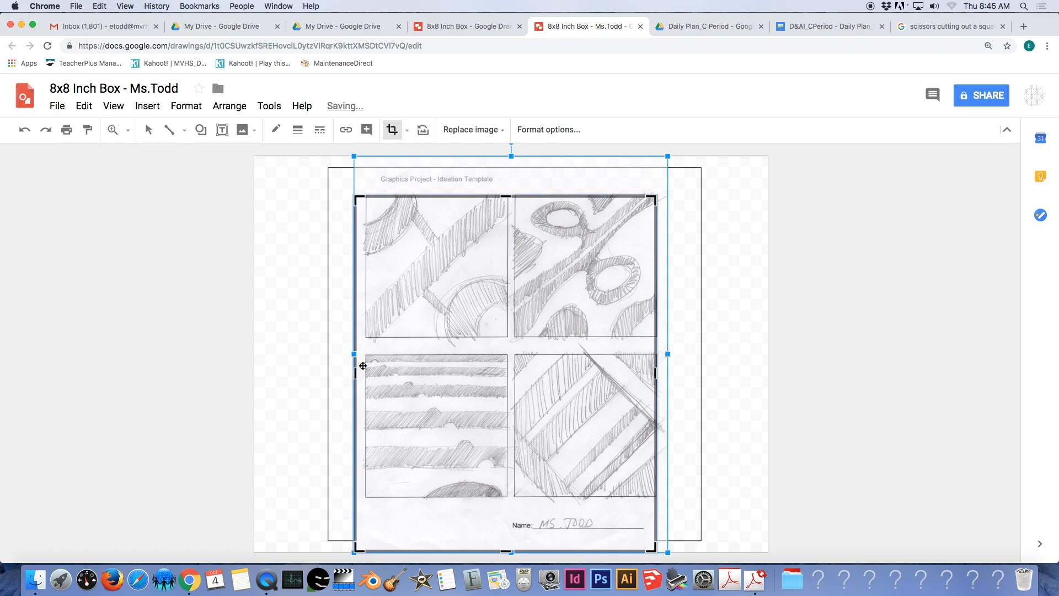
drag(356, 374, 516, 371)
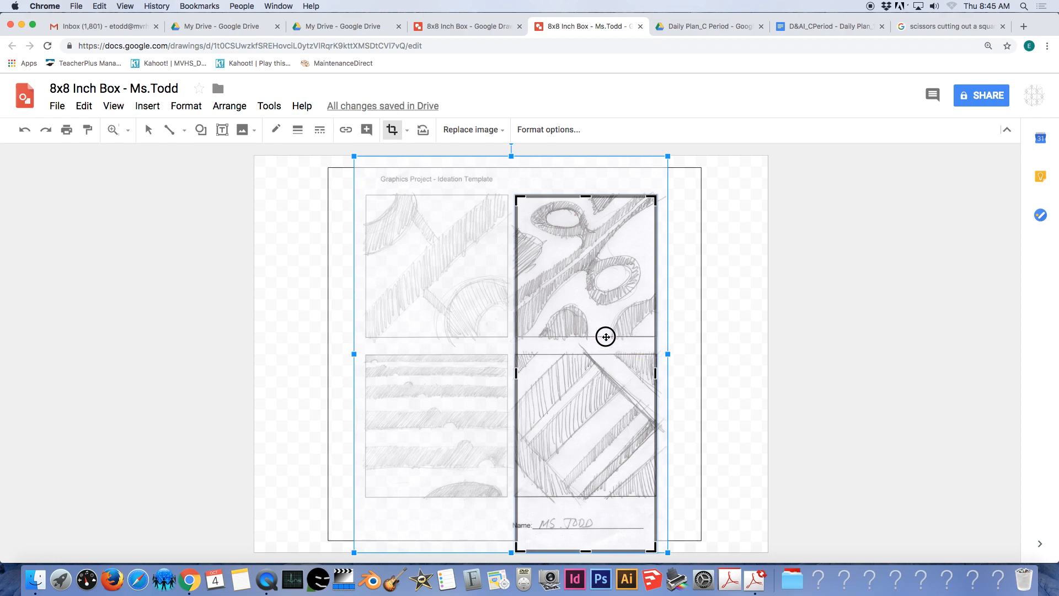
drag(607, 337, 607, 335)
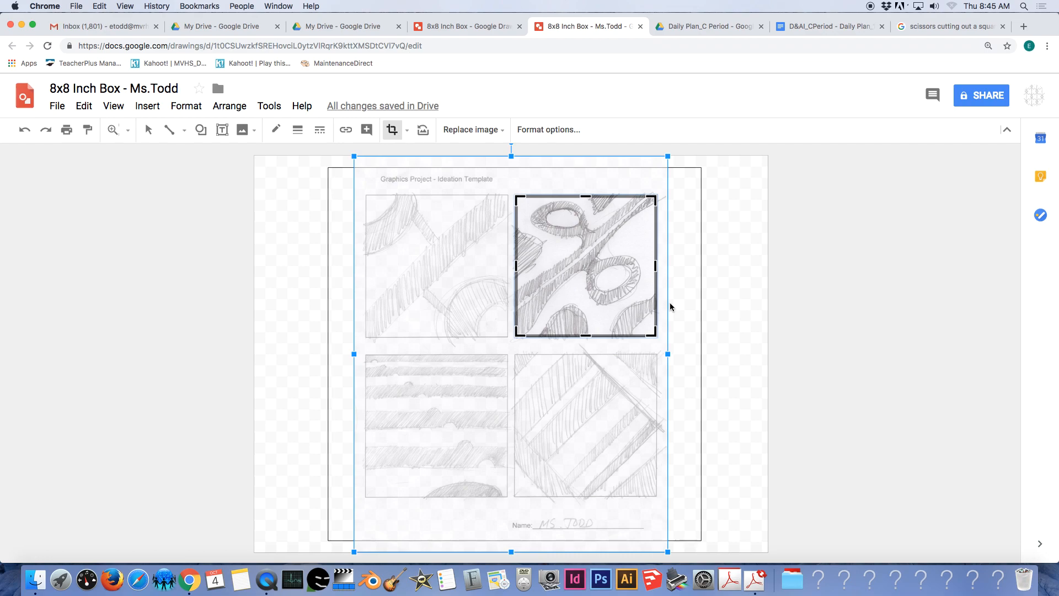
key(Return)
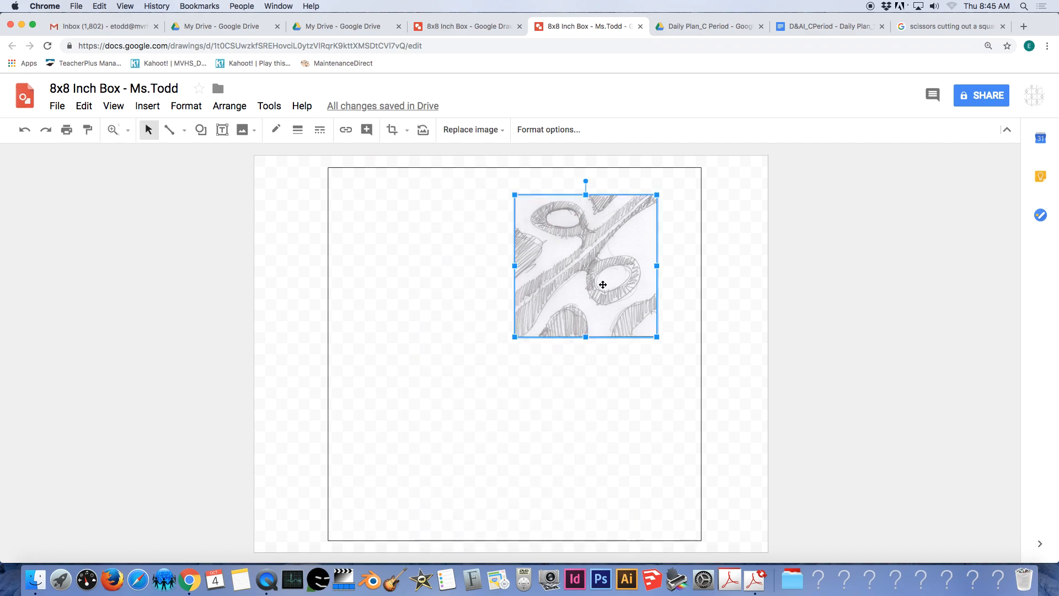
Move the cropped sketch across the left edge of the square outline and bring the outline to the front
drag(578, 247, 339, 260)
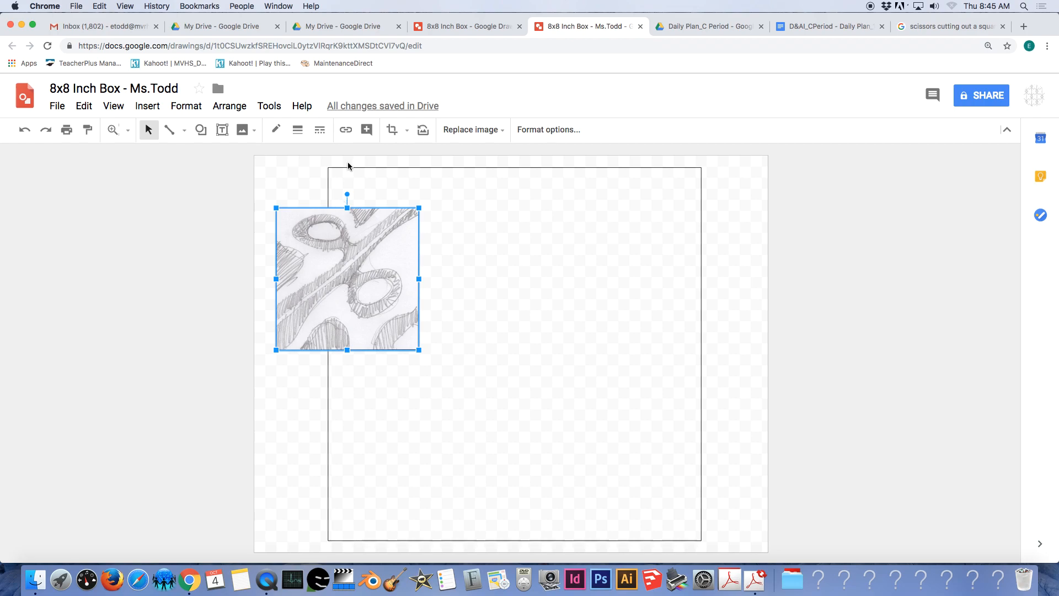
click(351, 167)
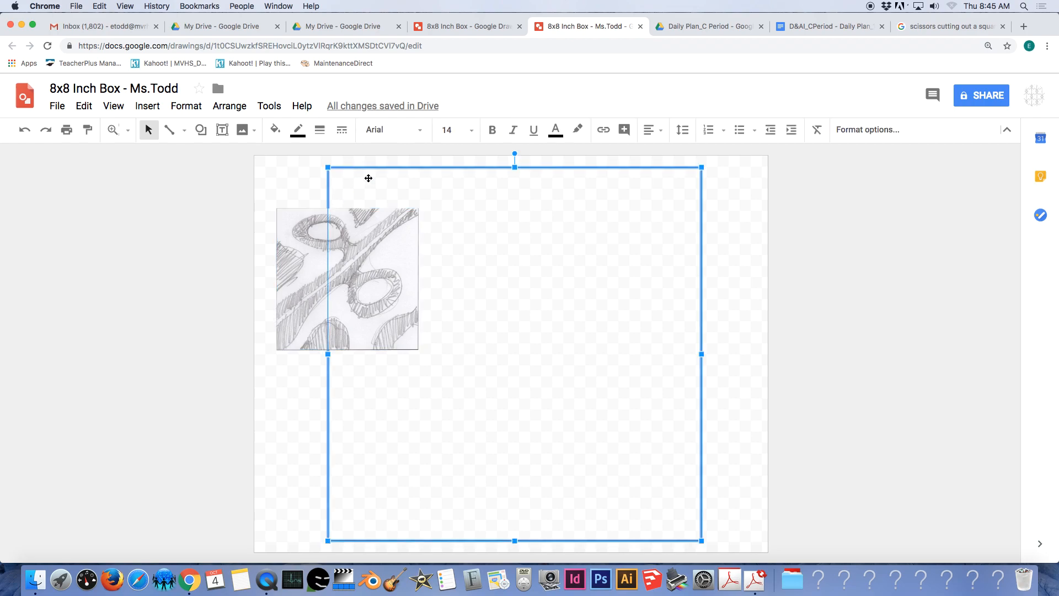
click(228, 109)
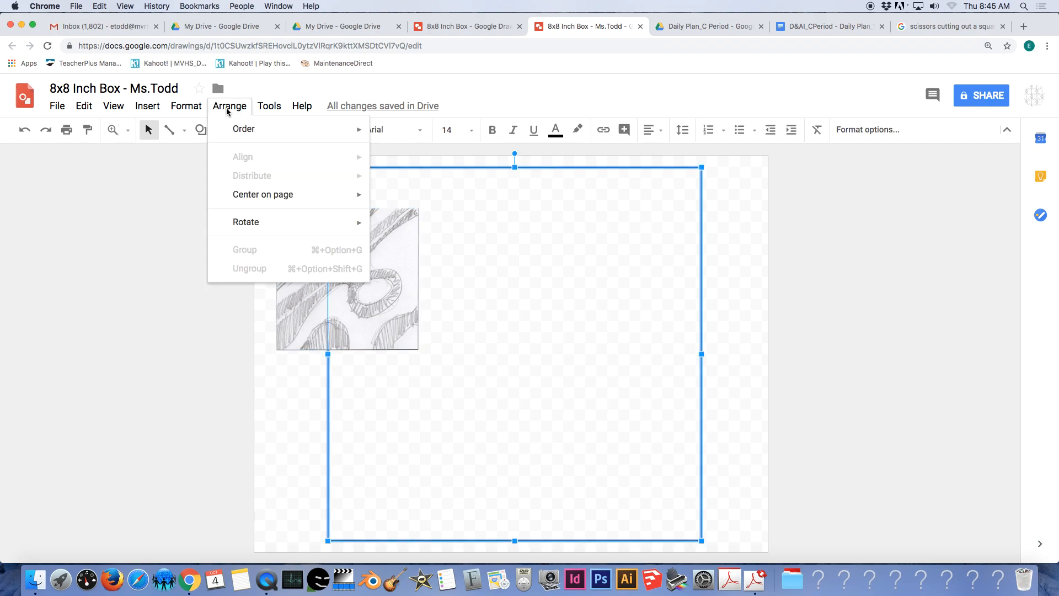
mouse_move(246, 131)
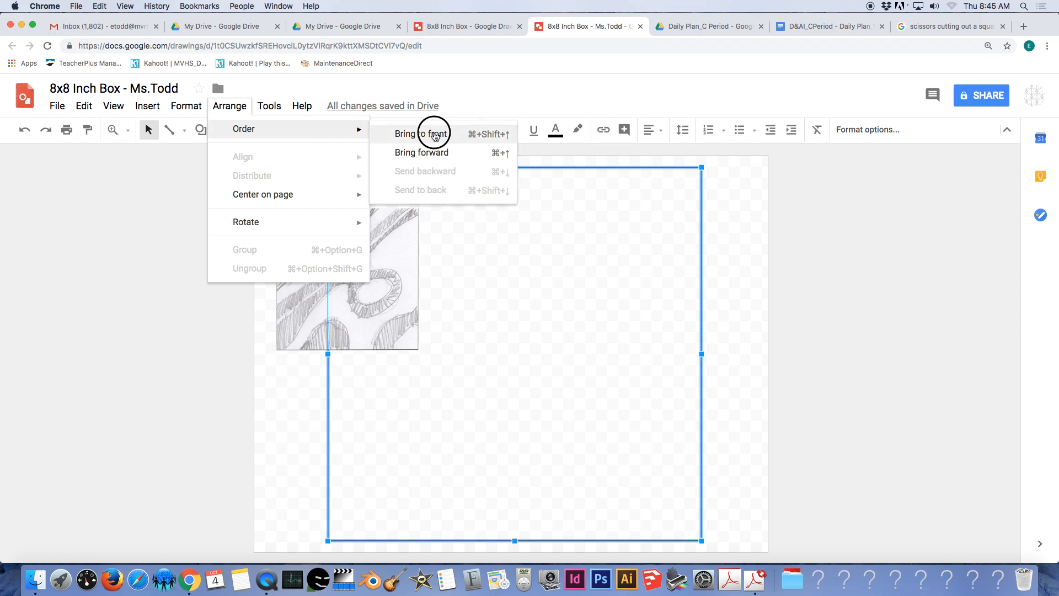
click(433, 134)
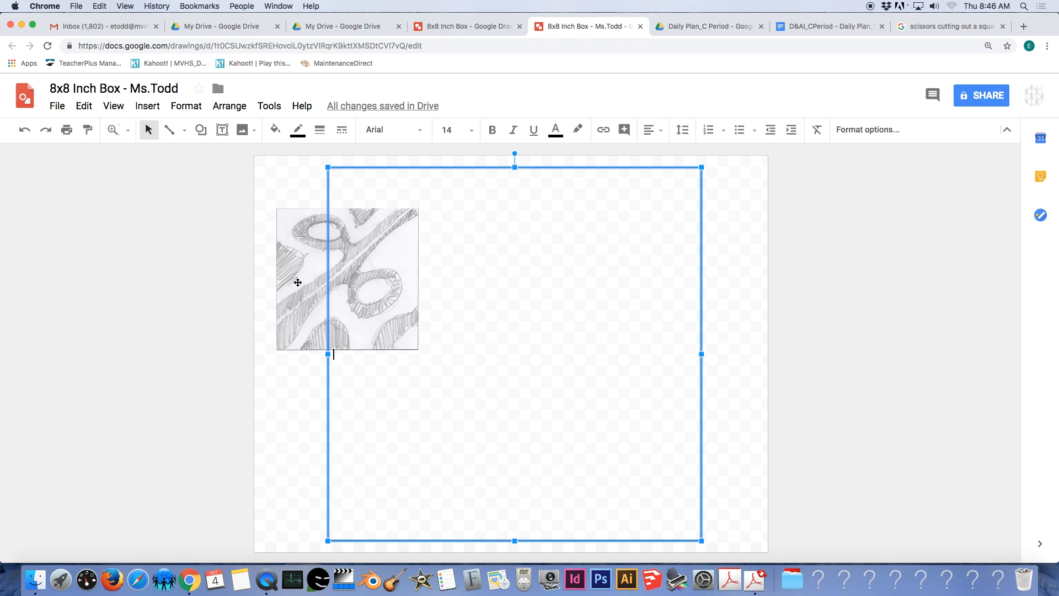
Lock the scissors sketch's aspect ratio and set its width and height to 8 in
click(297, 282)
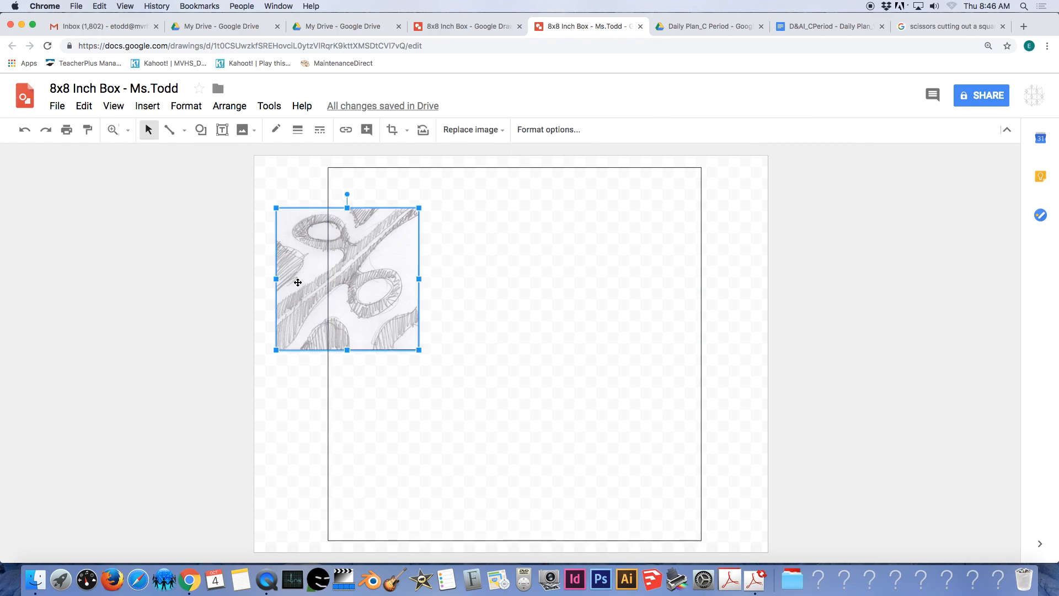
click(539, 130)
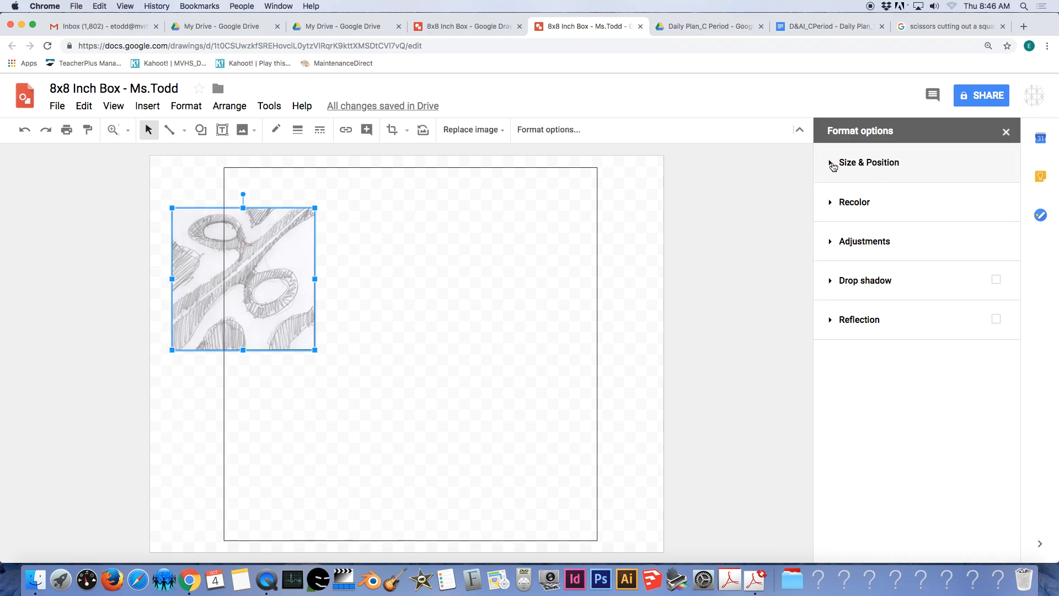
click(833, 164)
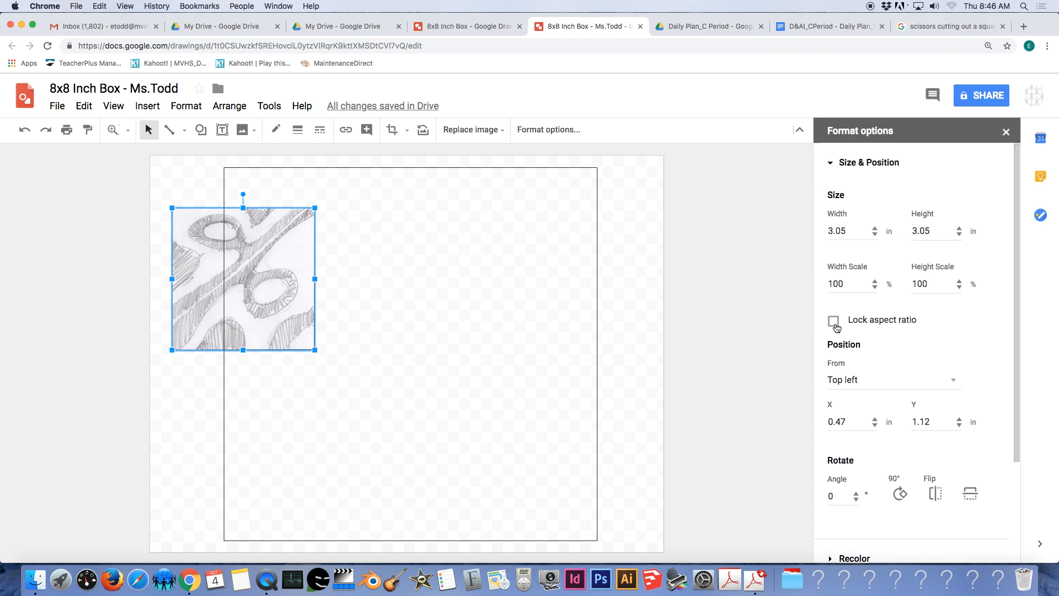
click(834, 322)
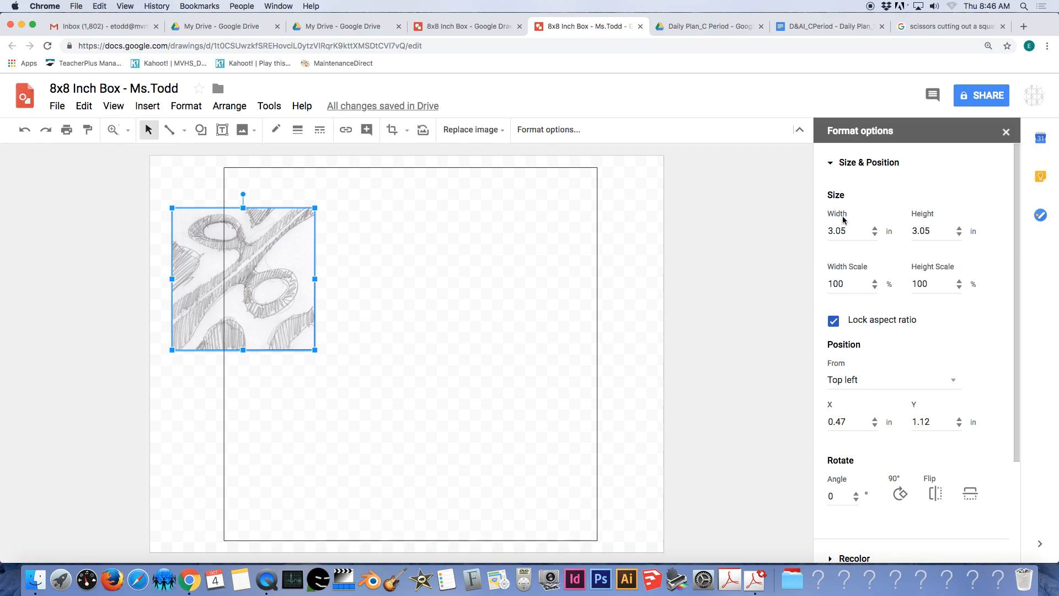
click(846, 230)
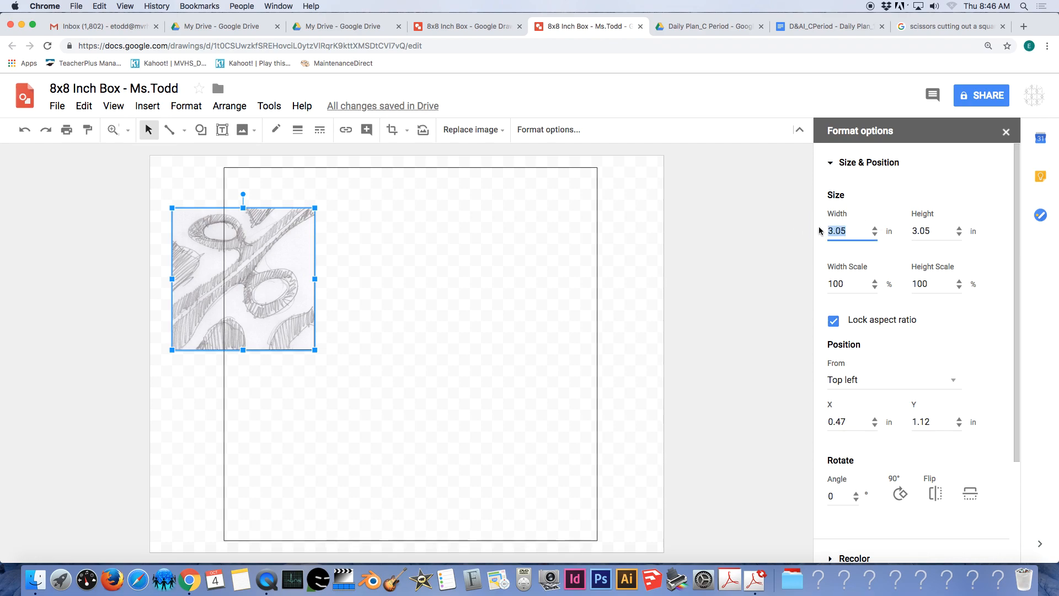
text(8)
key(Tab)
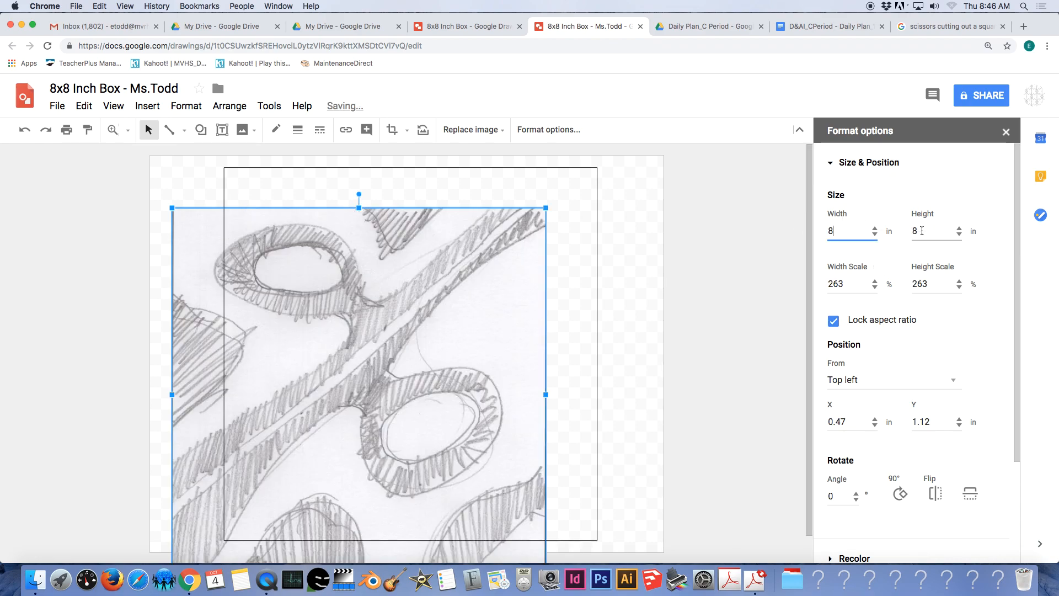
text(8)
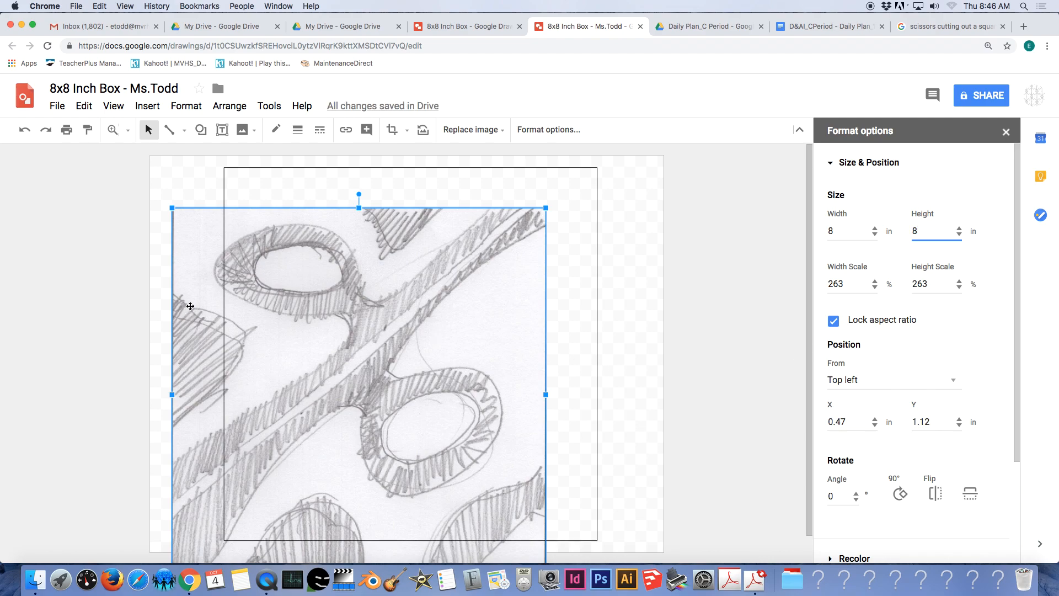
Shift the square outline slightly to X 1.64 in, Y 0.25 in and move the enlarged sketch to the same position, filling the outline
mouse_move(284, 271)
mouse_down()
mouse_move(290, 260)
mouse_move(285, 277)
mouse_move(295, 271)
mouse_up()
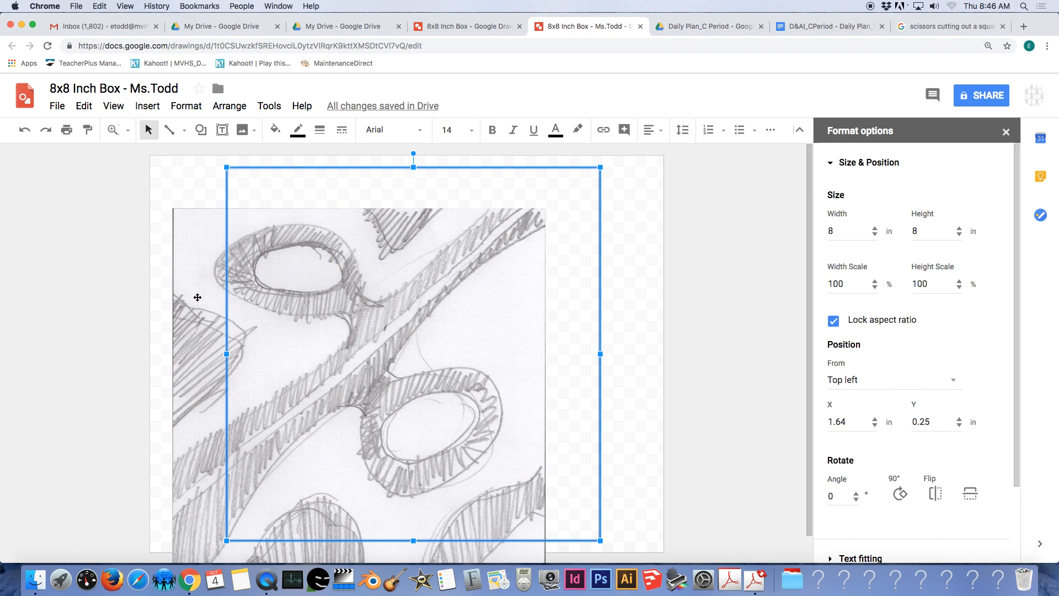
click(197, 247)
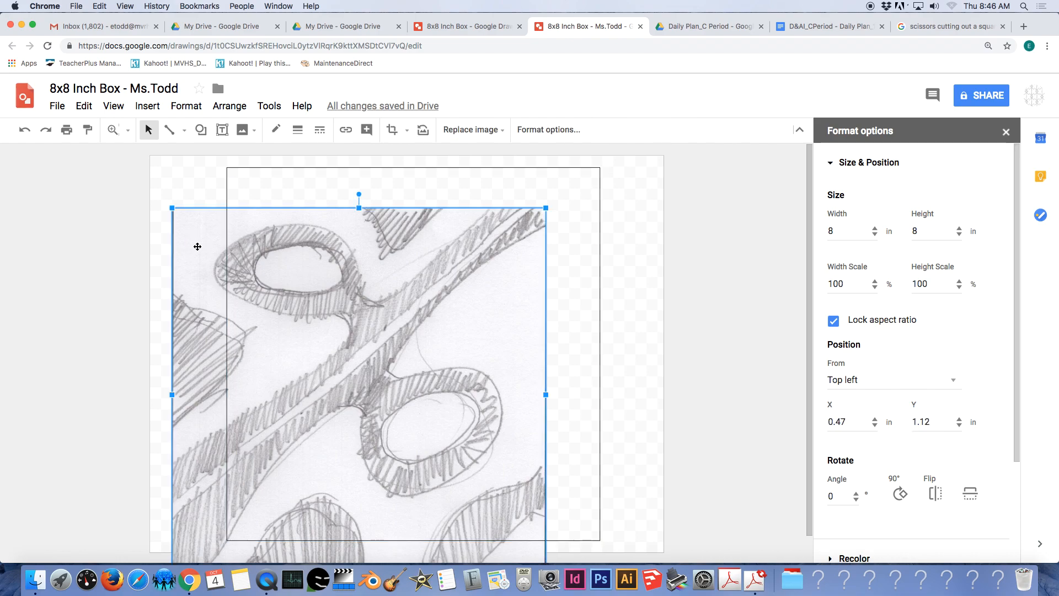
drag(191, 327, 245, 288)
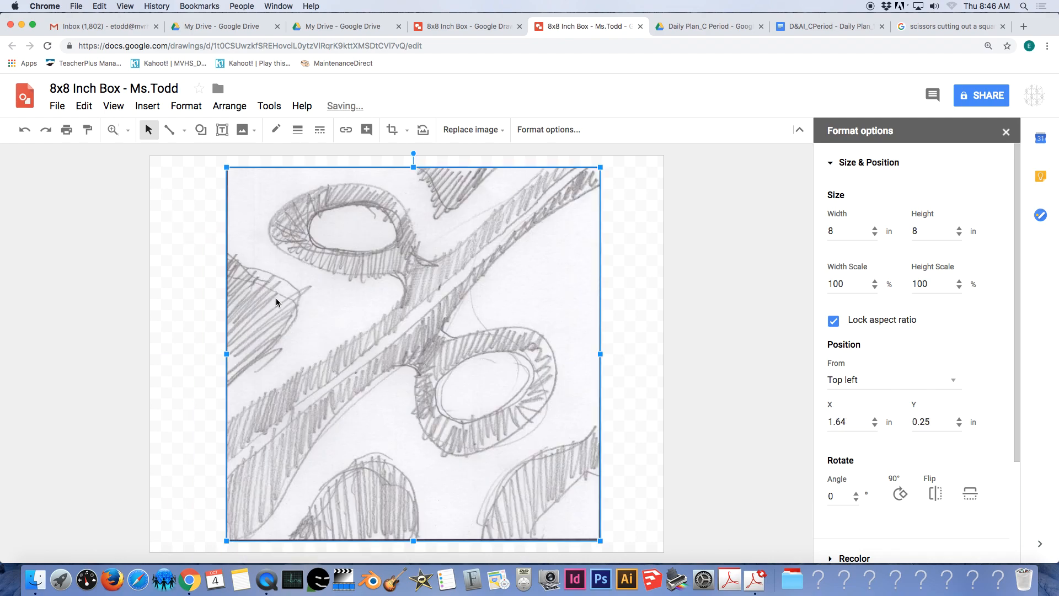
click(642, 286)
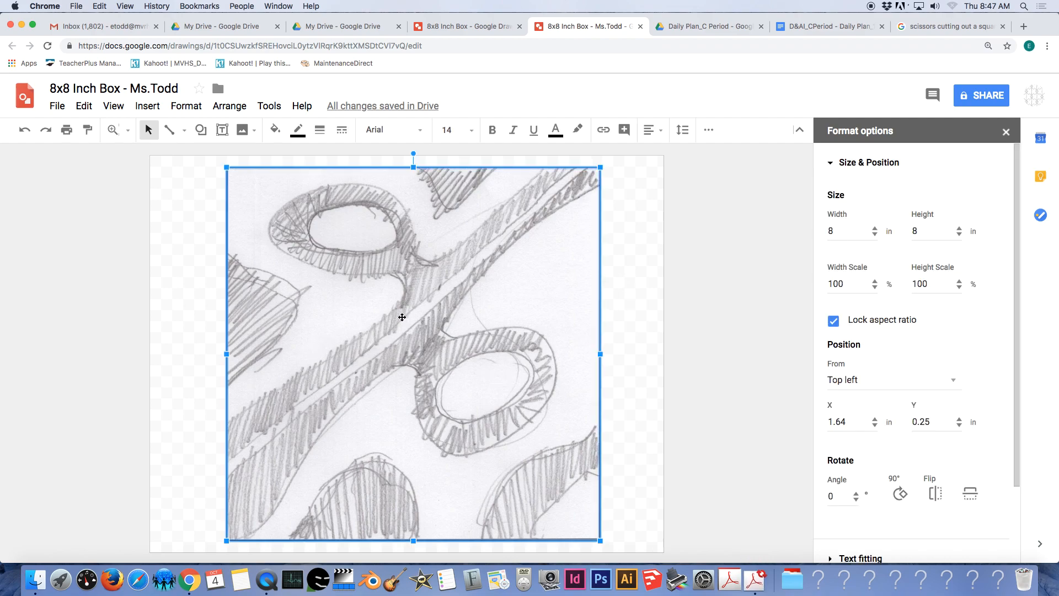
click(638, 318)
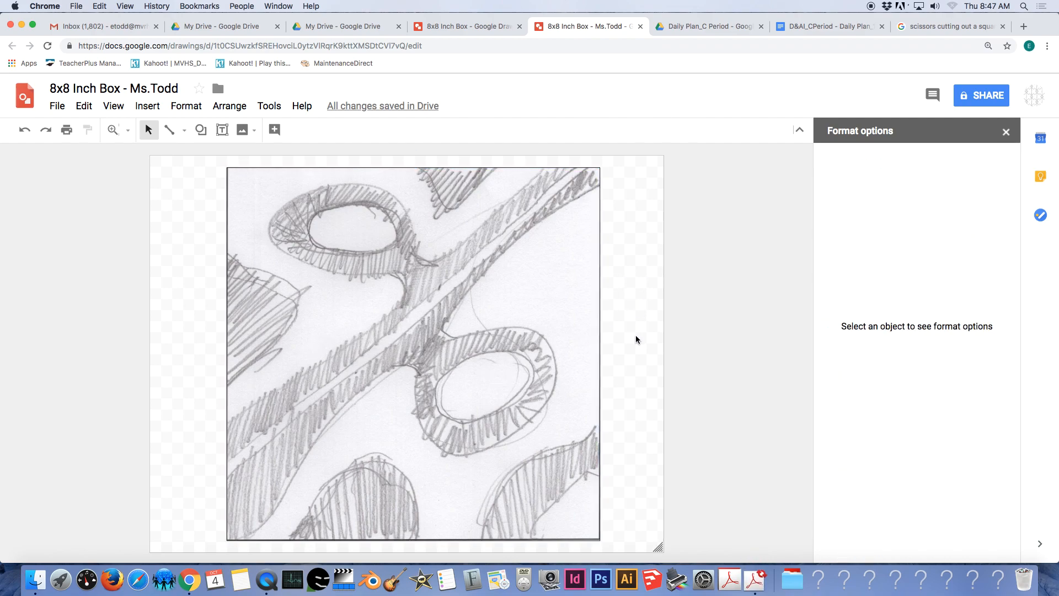